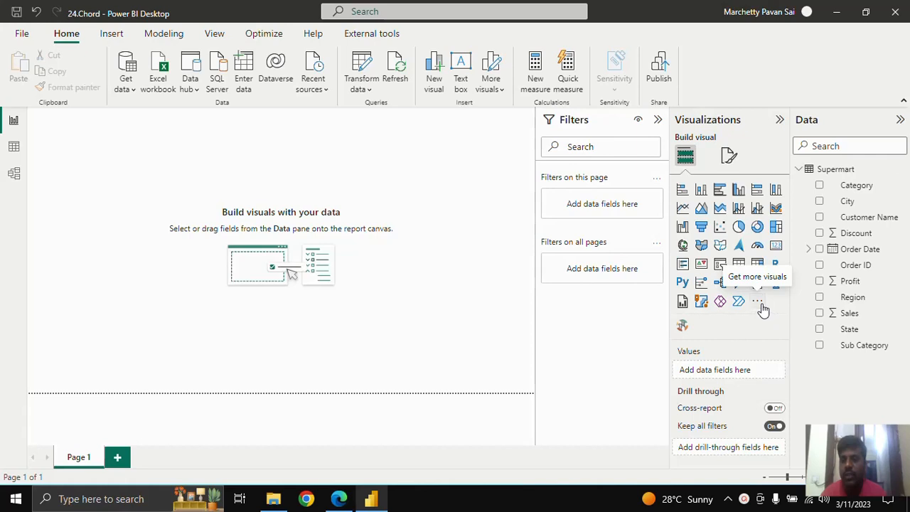
- Add a Chord visual to the report page, move it toward the middle of the canvas and enlarge it
{"action": "left_click", "coordinate": [757, 302]}
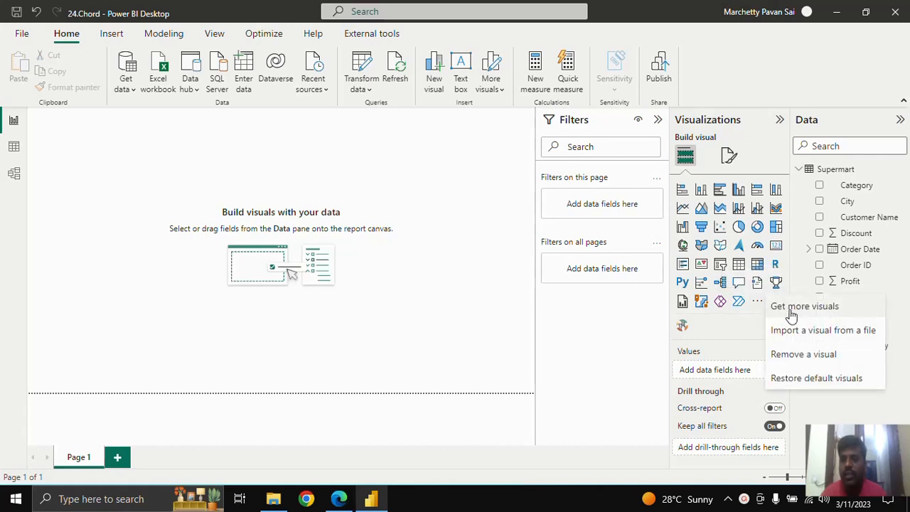
{"action": "left_click", "coordinate": [744, 324]}
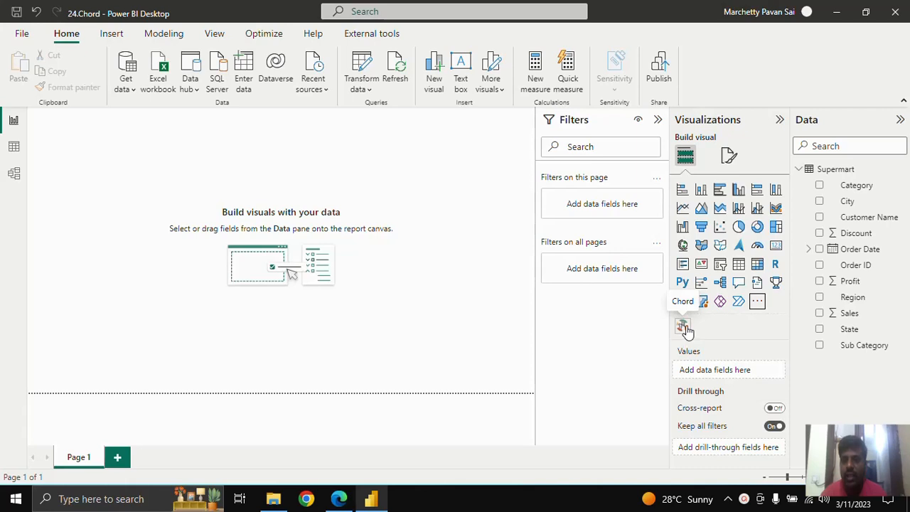
{"action": "left_click", "coordinate": [683, 327]}
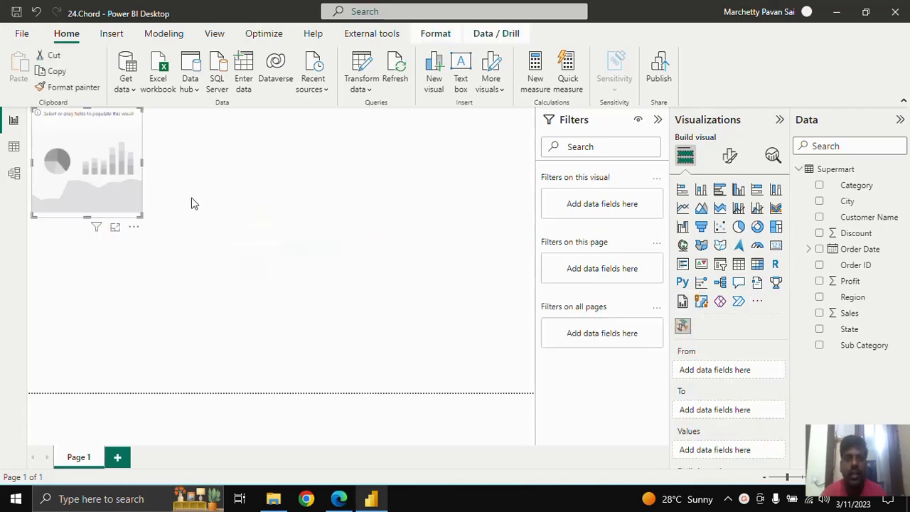
{"action": "left_click_drag", "start_coordinate": [108, 153], "coordinate": [258, 207]}
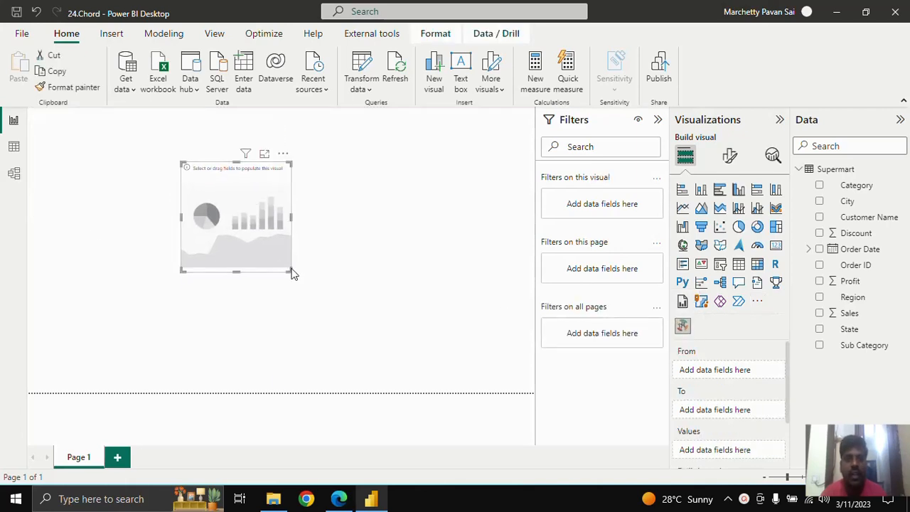
{"action": "left_click_drag", "start_coordinate": [291, 271], "coordinate": [432, 351]}
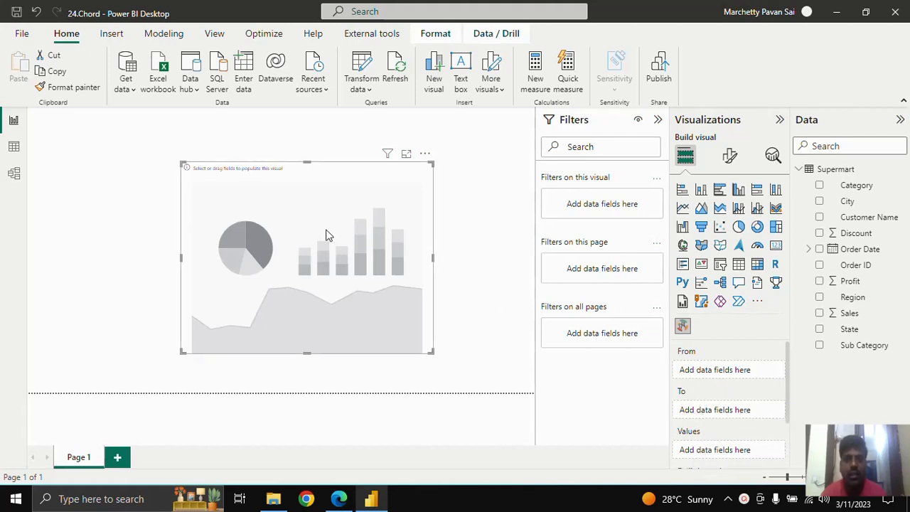
{"action": "left_click_drag", "start_coordinate": [327, 236], "coordinate": [287, 201]}
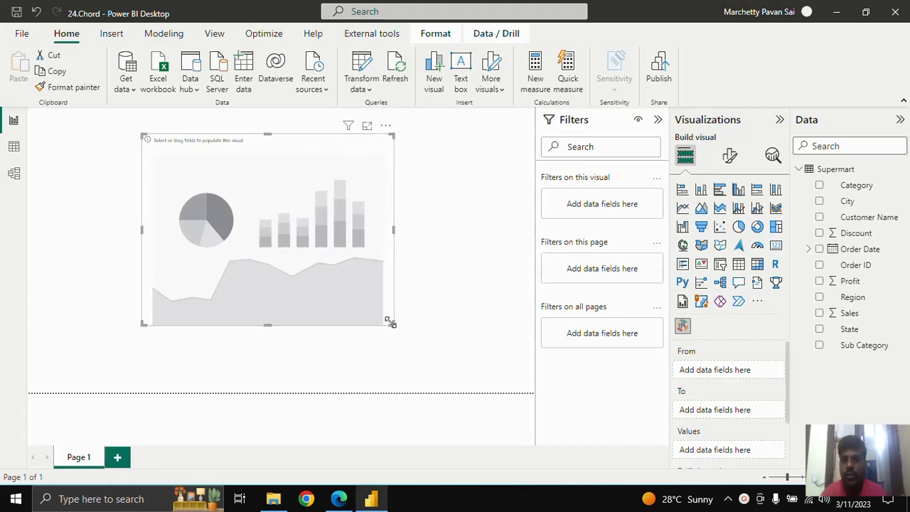
{"action": "left_click_drag", "start_coordinate": [393, 324], "coordinate": [416, 335]}
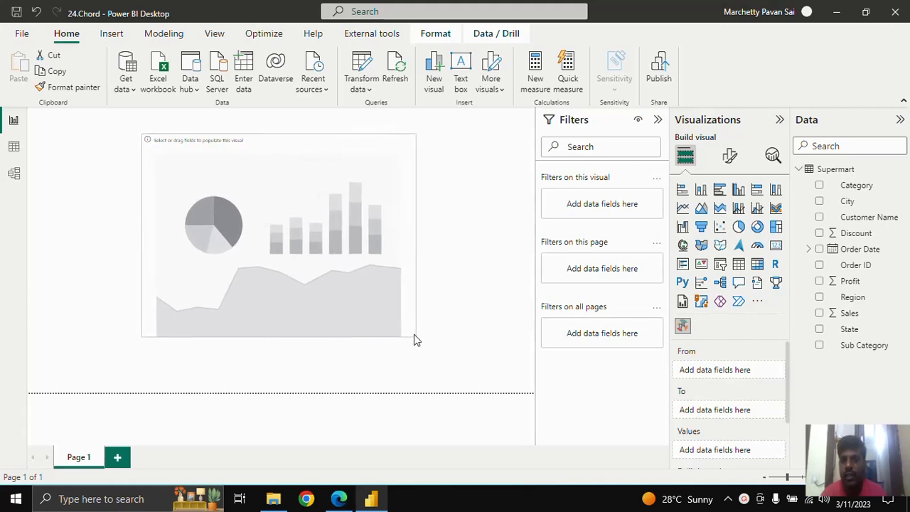
- Assign Category to From, Region to To and Profit to Values of the chord chart, and show it in focus mode
{"action": "left_click", "coordinate": [820, 186]}
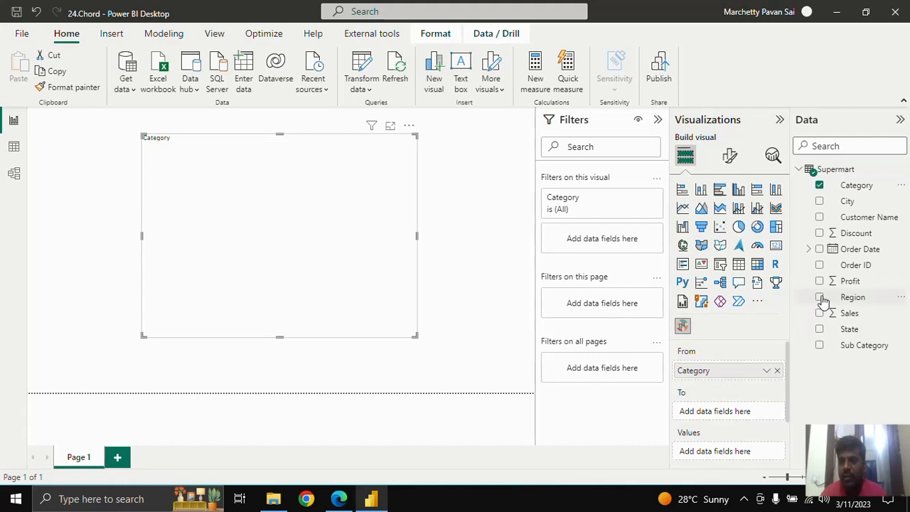
{"action": "left_click", "coordinate": [819, 297]}
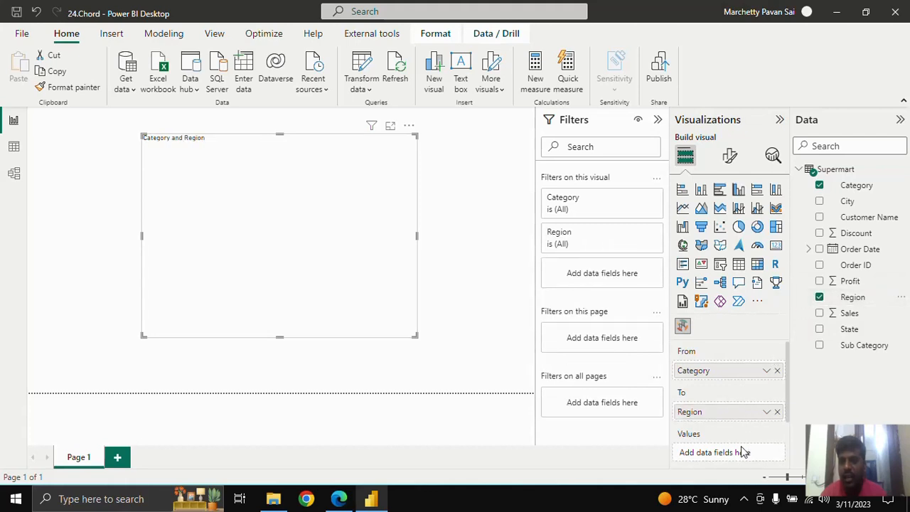
{"action": "left_click", "coordinate": [819, 281]}
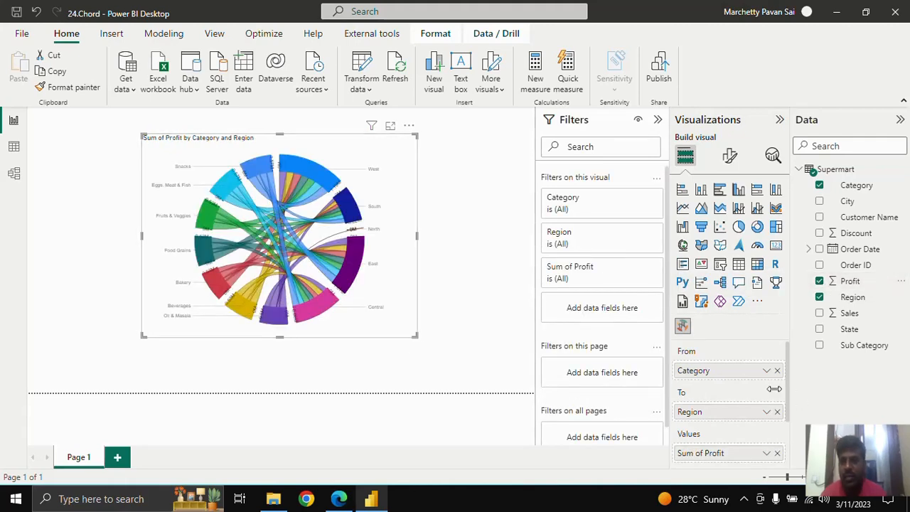
{"action": "left_click", "coordinate": [391, 129]}
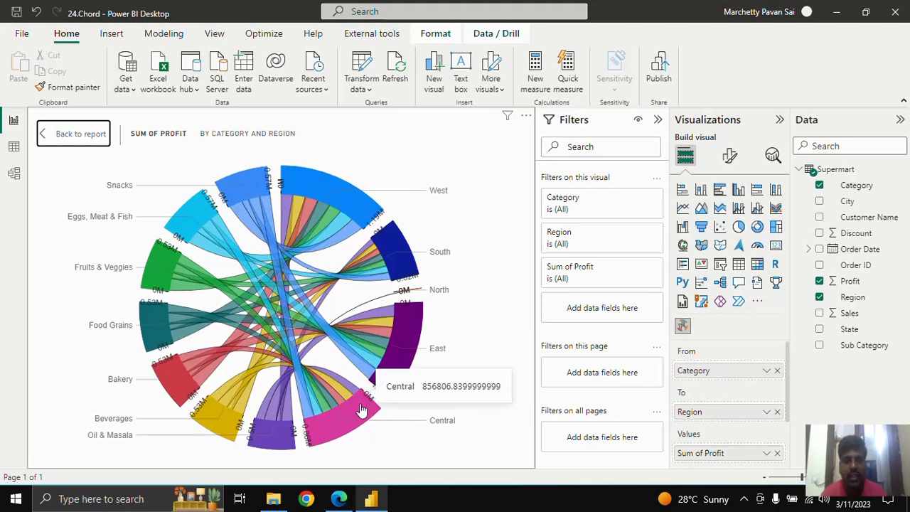
- Highlight the flows of the South, East and Central regions in turn, ending with South, and clear the highlighting
{"action": "left_click", "coordinate": [400, 250]}
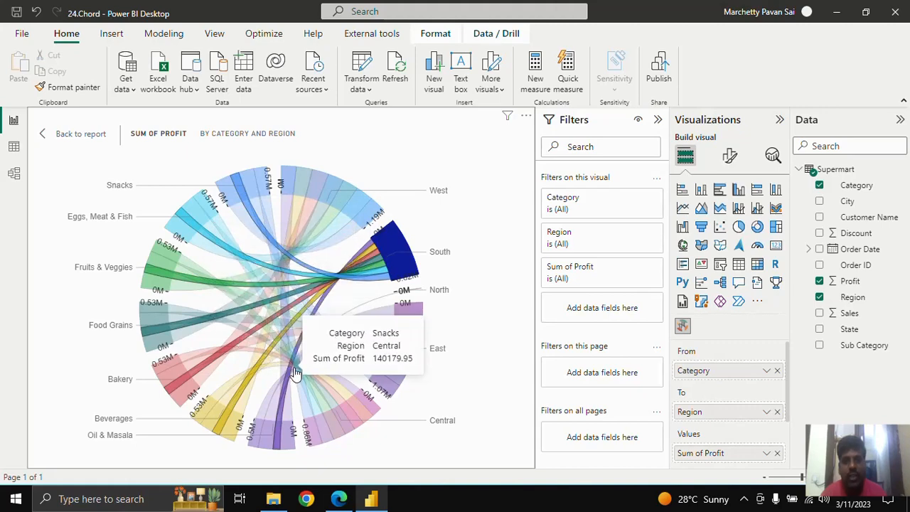
{"action": "left_click", "coordinate": [406, 344]}
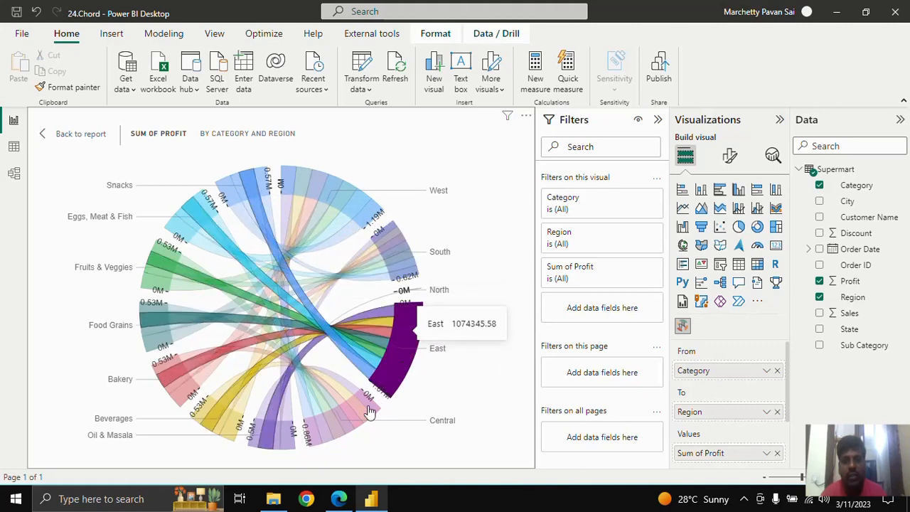
{"action": "left_click", "coordinate": [341, 426]}
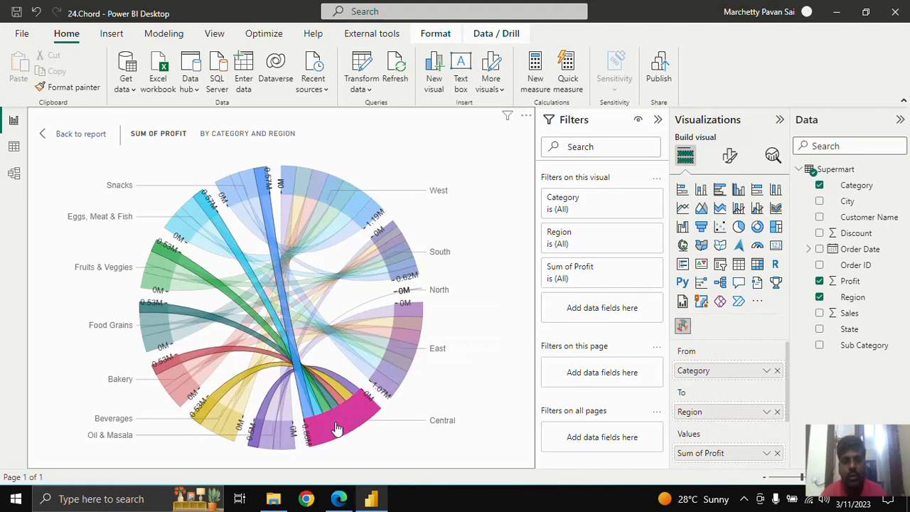
{"action": "left_click", "coordinate": [285, 435]}
{"action": "left_click", "coordinate": [395, 246]}
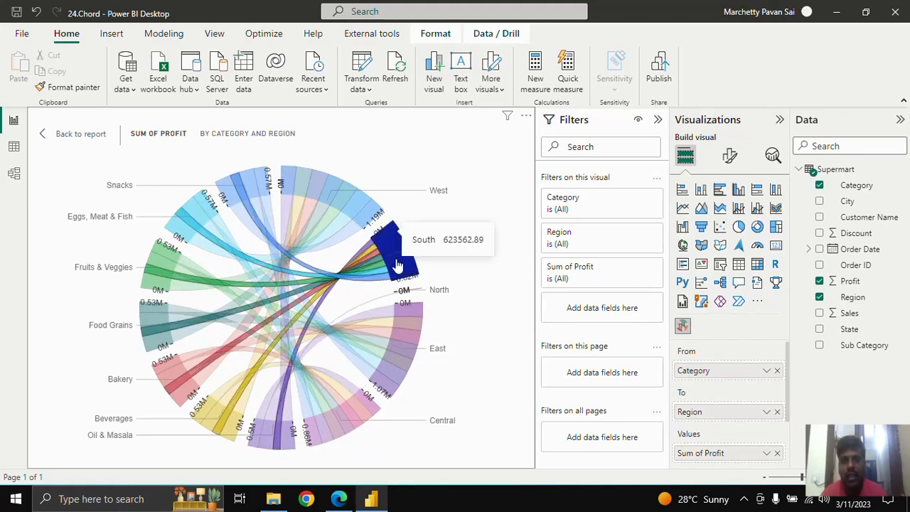
{"action": "left_click", "coordinate": [397, 264]}
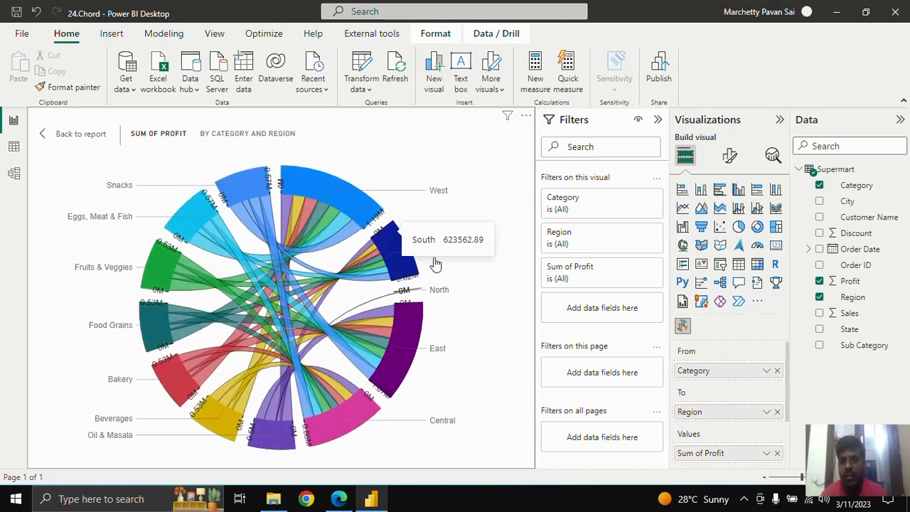
- Turn on Show all in the chord chart's data color settings and review the individual segment colors
{"action": "left_click", "coordinate": [727, 161]}
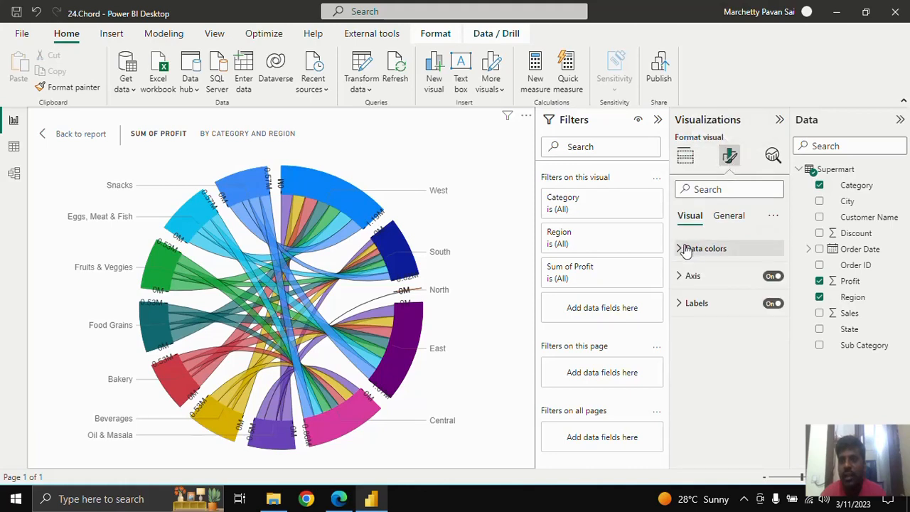
{"action": "left_click", "coordinate": [686, 249]}
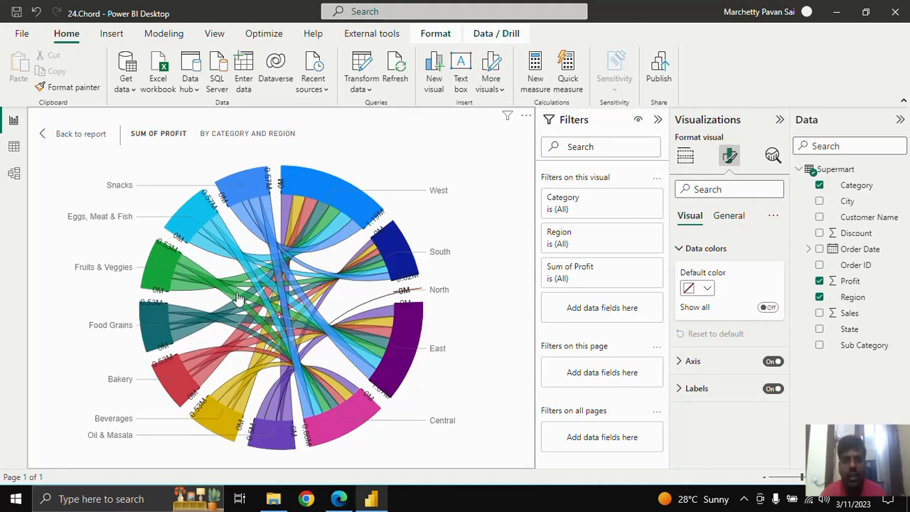
{"action": "left_click", "coordinate": [767, 308]}
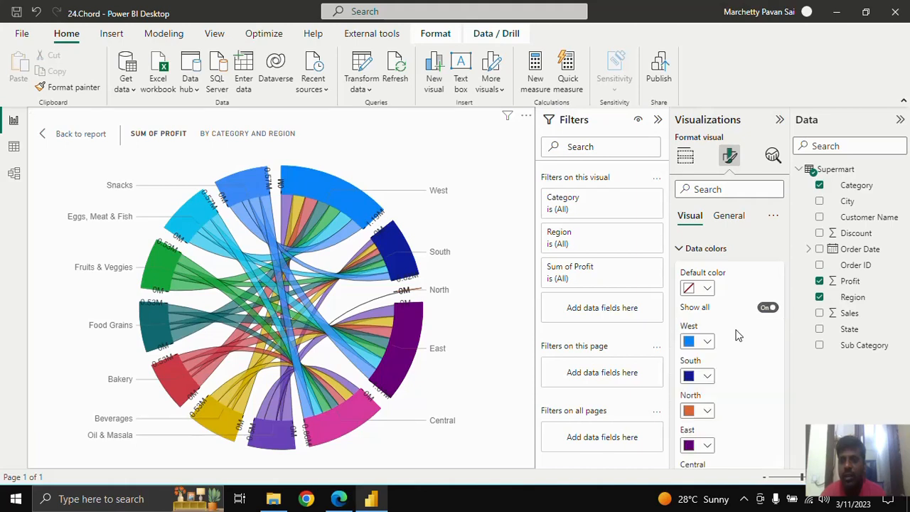
{"action": "scroll", "coordinate": [703, 346], "scroll_direction": "down", "scroll_amount": 1}
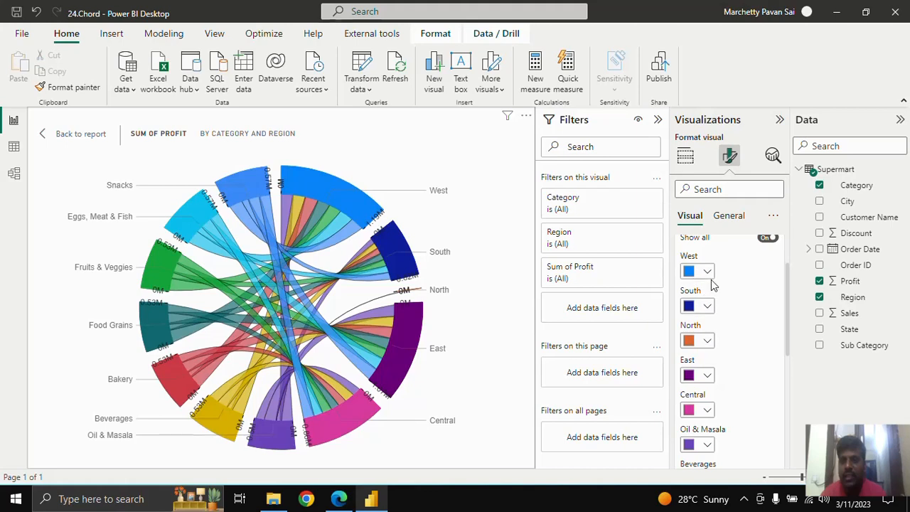
{"action": "scroll", "coordinate": [735, 422], "scroll_direction": "down", "scroll_amount": 2}
{"action": "scroll", "coordinate": [743, 376], "scroll_direction": "up", "scroll_amount": 3}
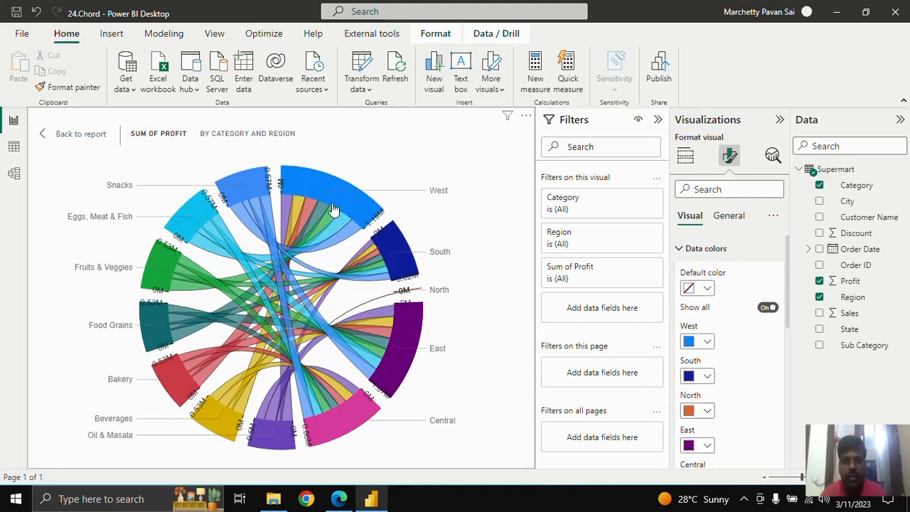
- Set the West segment's color to the custom green #03C40D
{"action": "left_click", "coordinate": [691, 342]}
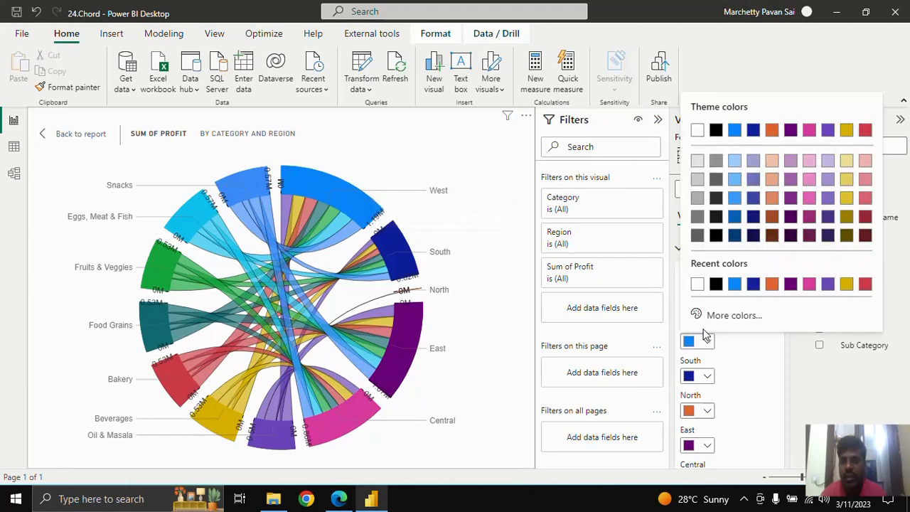
{"action": "left_click", "coordinate": [736, 316]}
{"action": "left_click", "coordinate": [752, 266]}
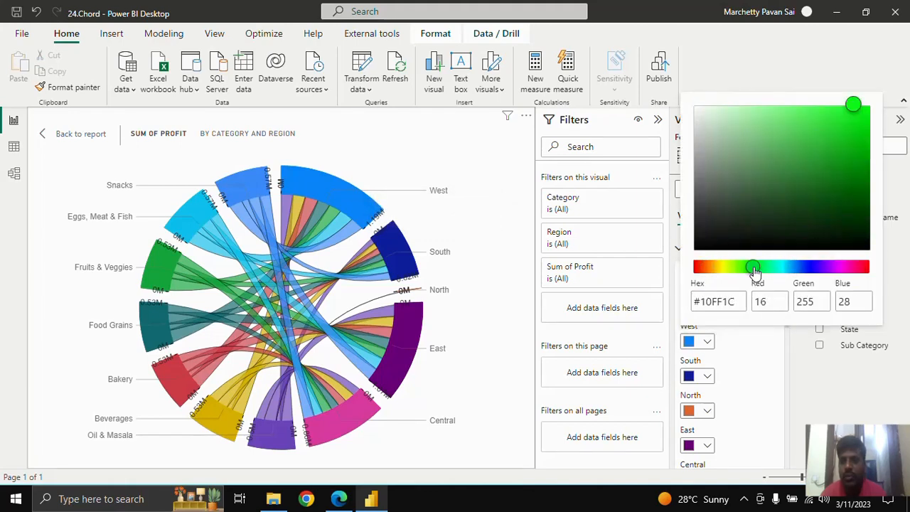
{"action": "left_click", "coordinate": [861, 137]}
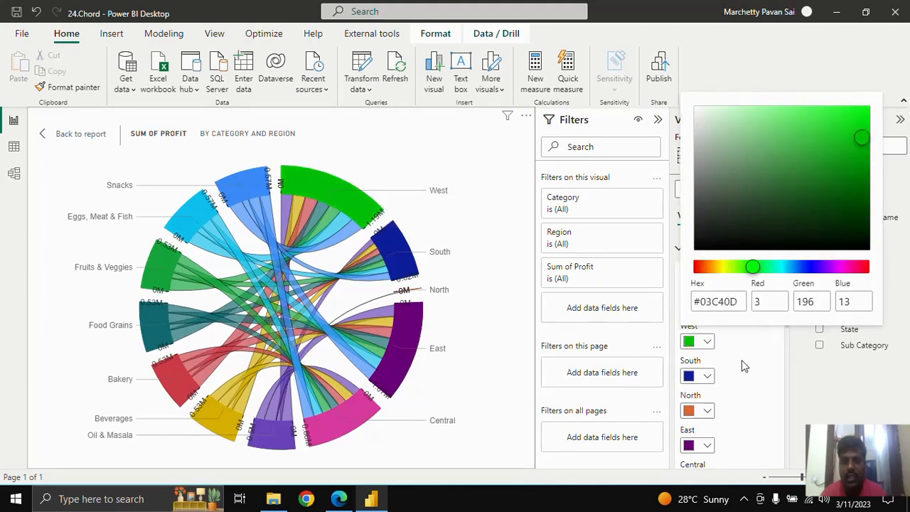
{"action": "left_click", "coordinate": [741, 359]}
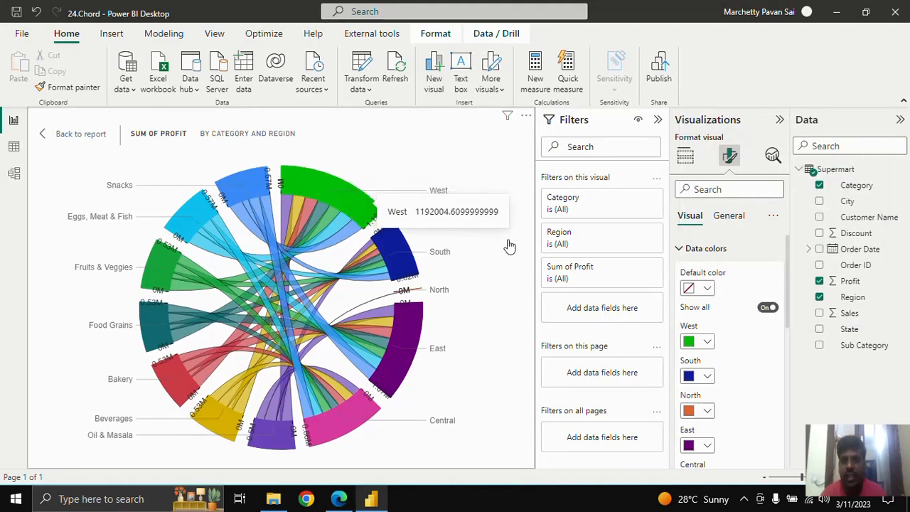
- Turn off Show all for the data colors and set the chart's default color to a light blue theme shade
{"action": "left_click", "coordinate": [766, 311]}
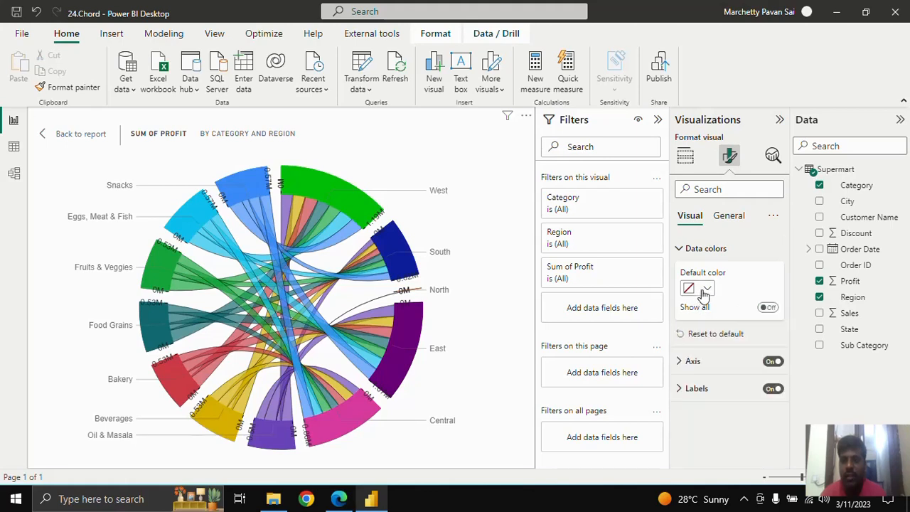
{"action": "left_click", "coordinate": [704, 292]}
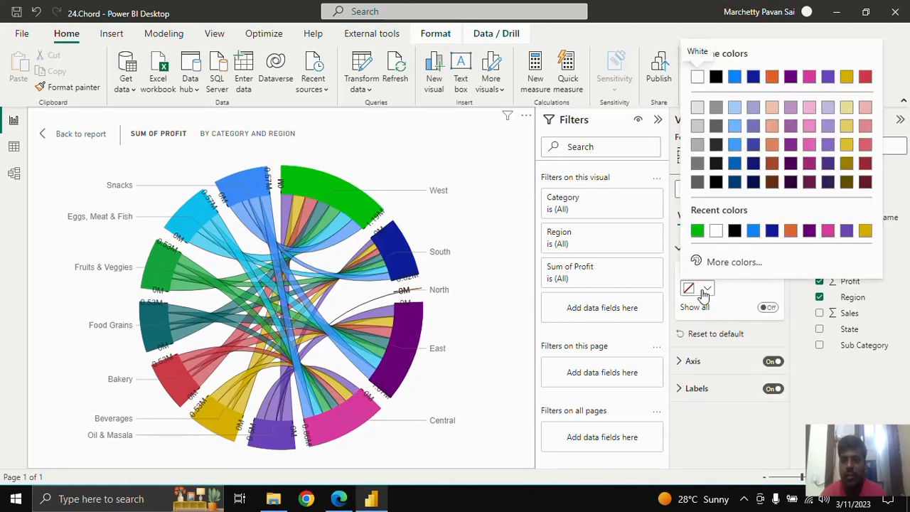
{"action": "left_click", "coordinate": [735, 126]}
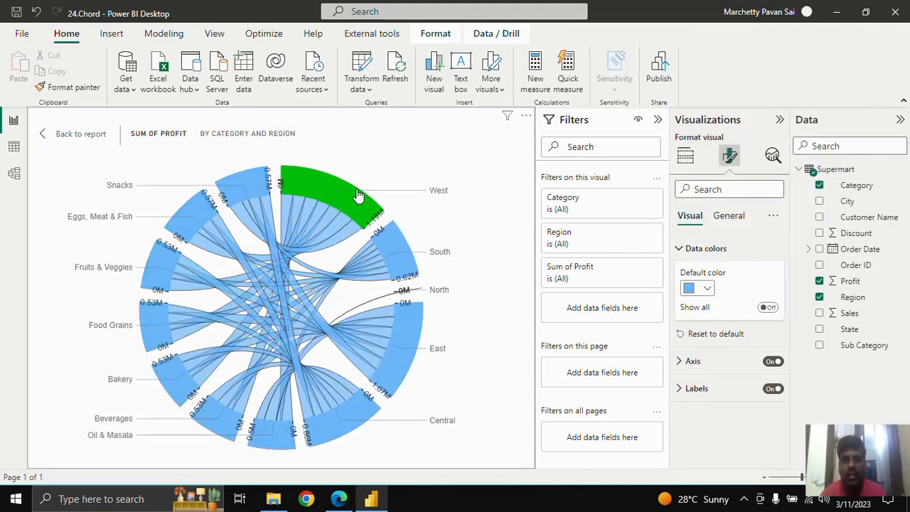
{"action": "mouse_move", "coordinate": [323, 194]}
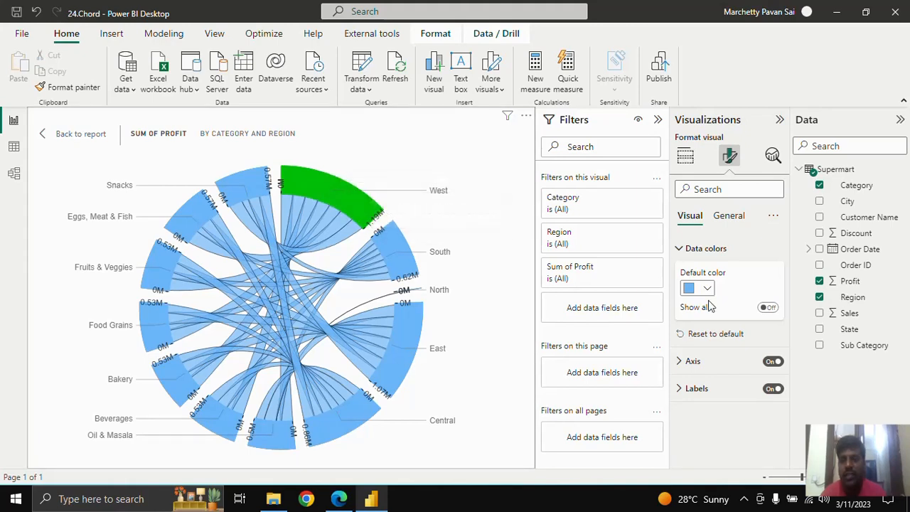
- Turn Show all back on and recolor the West segment with the same light blue as the default color
{"action": "left_click", "coordinate": [766, 311]}
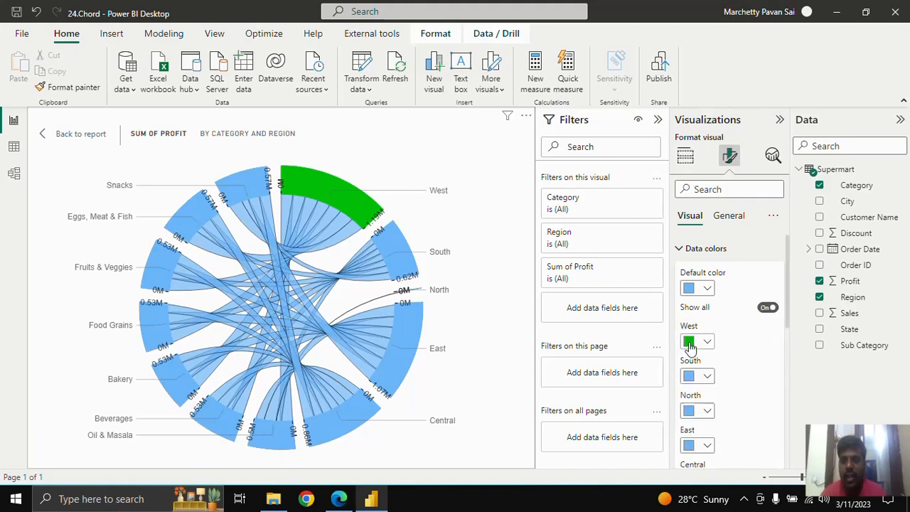
{"action": "left_click", "coordinate": [690, 344]}
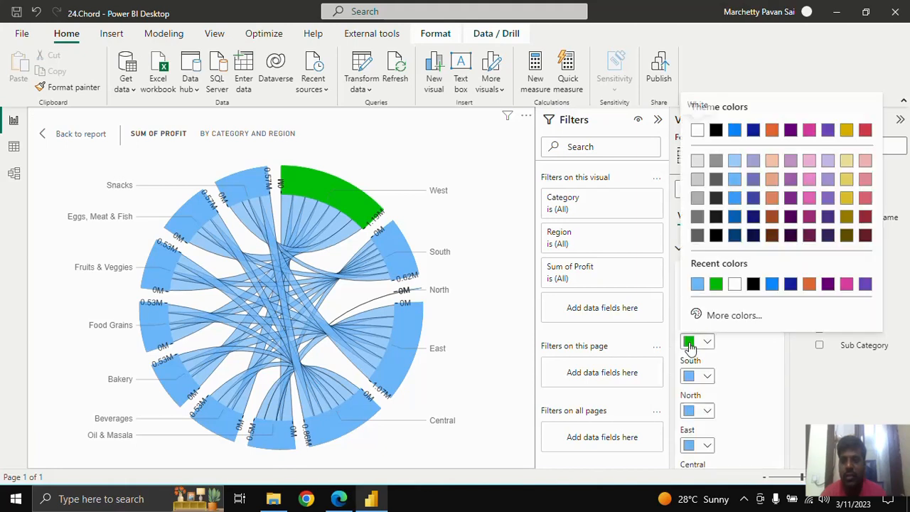
{"action": "left_click", "coordinate": [734, 179]}
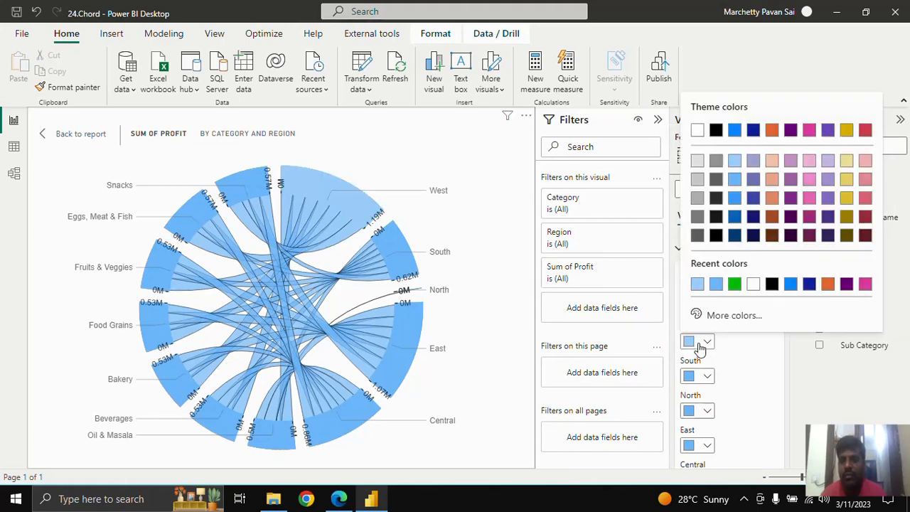
{"action": "left_click", "coordinate": [695, 342]}
{"action": "left_click", "coordinate": [734, 179]}
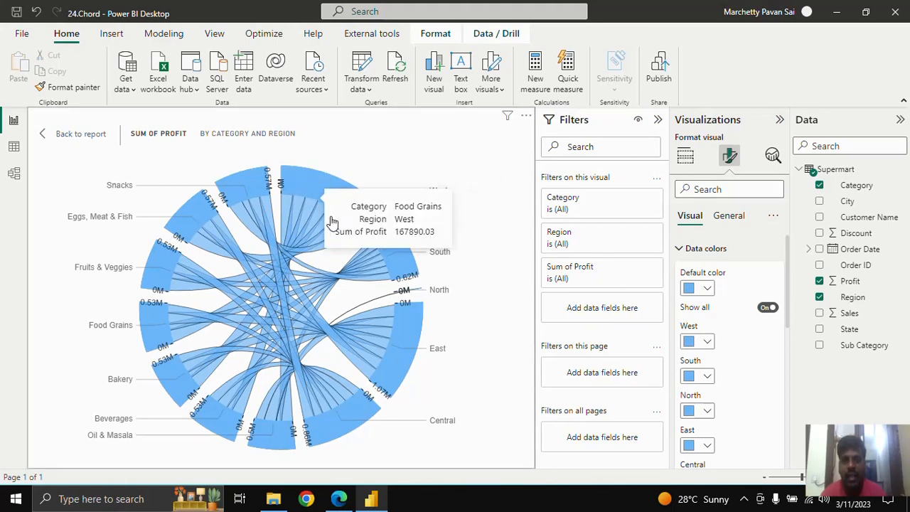
- Turn off the chord chart's axis after comparing the chart with the axis values hidden and shown
{"action": "left_click", "coordinate": [681, 250]}
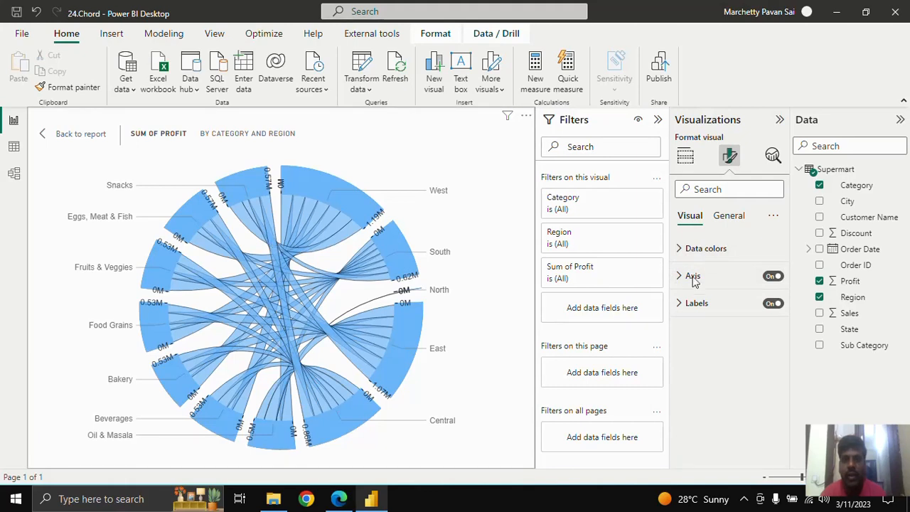
{"action": "left_click", "coordinate": [681, 279]}
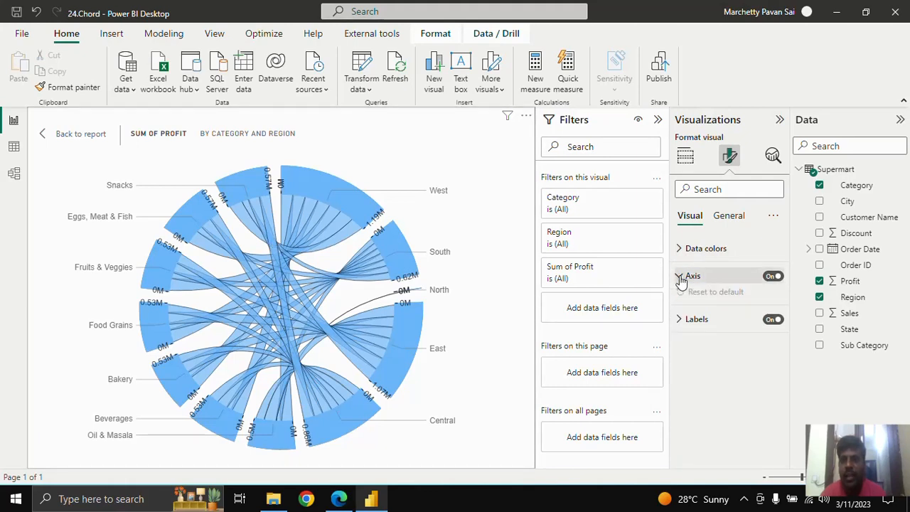
{"action": "left_click", "coordinate": [773, 278]}
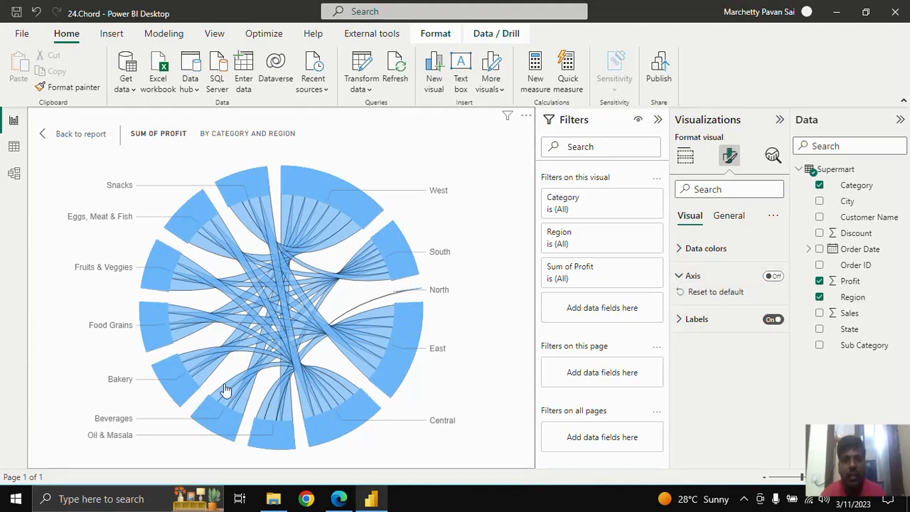
{"action": "left_click", "coordinate": [773, 278]}
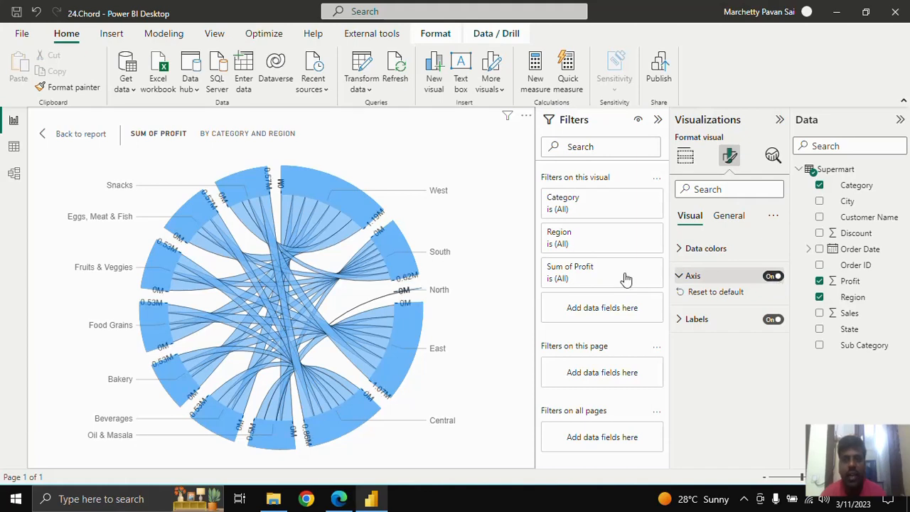
{"action": "left_click", "coordinate": [773, 277]}
- Set the chord chart's label color to the darkest black theme shade, and toggle the labels off and back on
{"action": "left_click", "coordinate": [679, 319]}
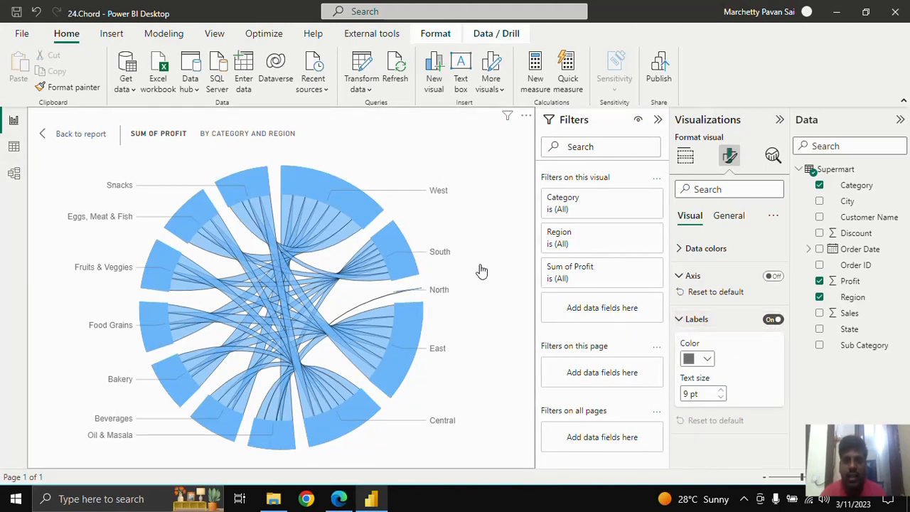
{"action": "left_click", "coordinate": [703, 358]}
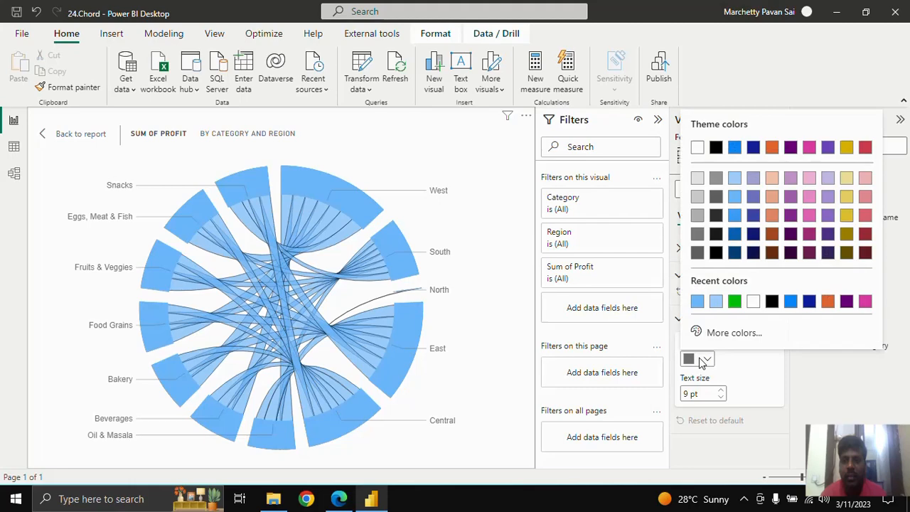
{"action": "left_click", "coordinate": [715, 253]}
{"action": "left_click", "coordinate": [773, 320]}
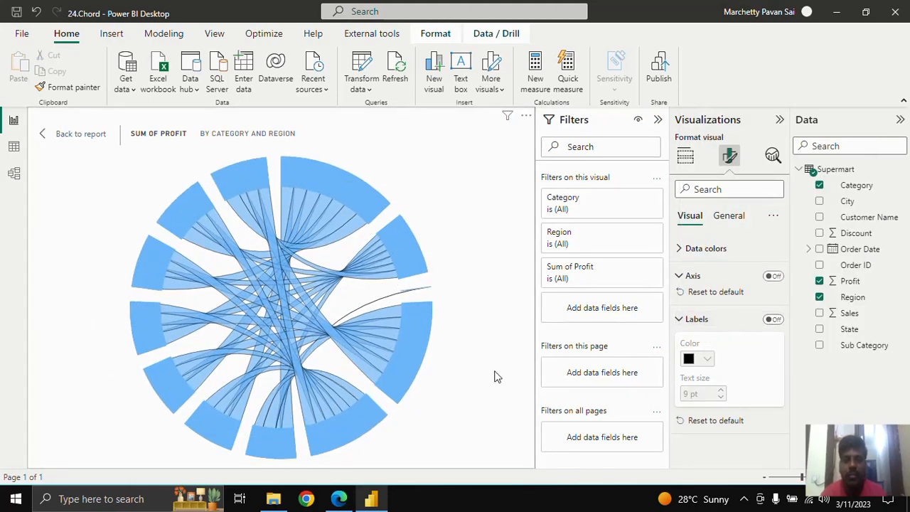
{"action": "left_click", "coordinate": [773, 320]}
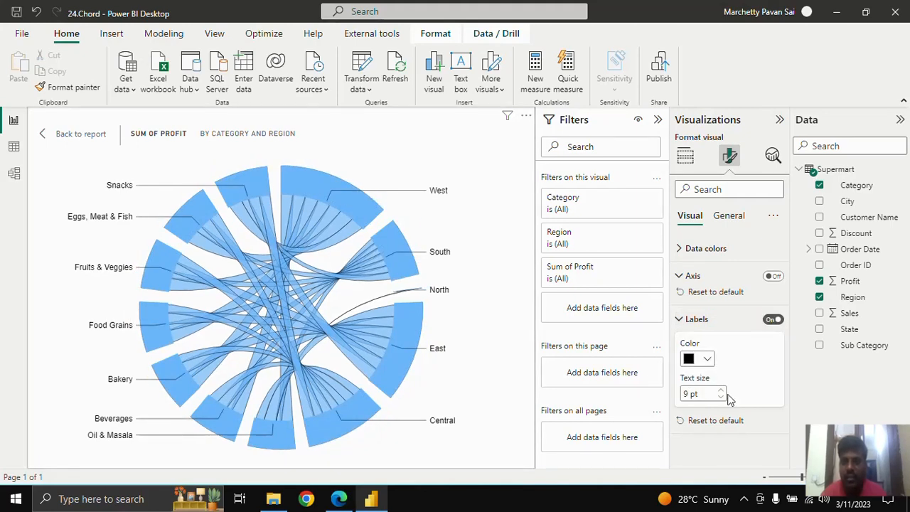
- Return from focus mode to the report page and enlarge the chord chart by extending its lower-right corner
{"action": "left_click", "coordinate": [679, 319]}
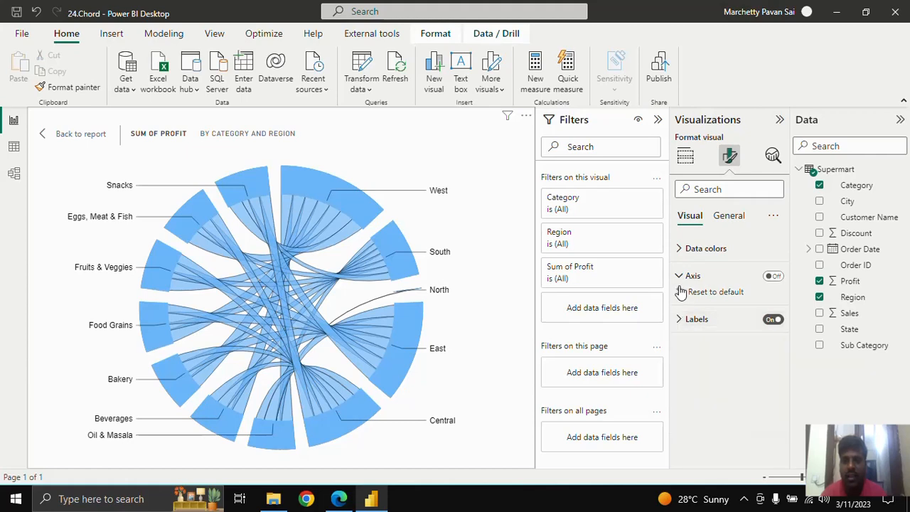
{"action": "left_click", "coordinate": [680, 275]}
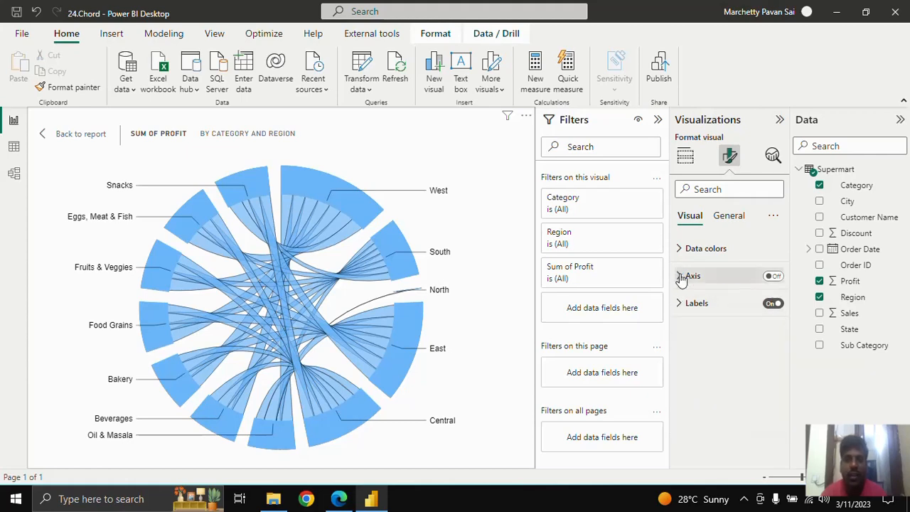
{"action": "left_click", "coordinate": [48, 133]}
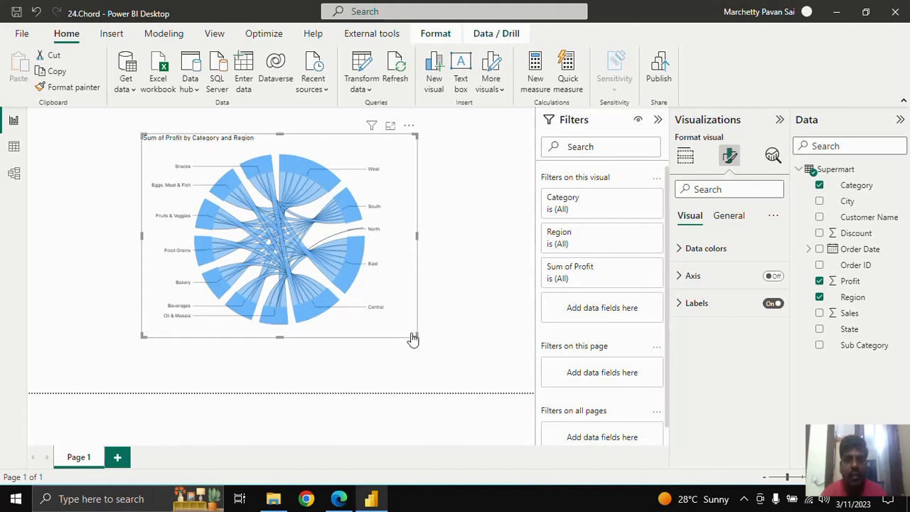
{"action": "left_click_drag", "start_coordinate": [417, 337], "coordinate": [435, 372]}
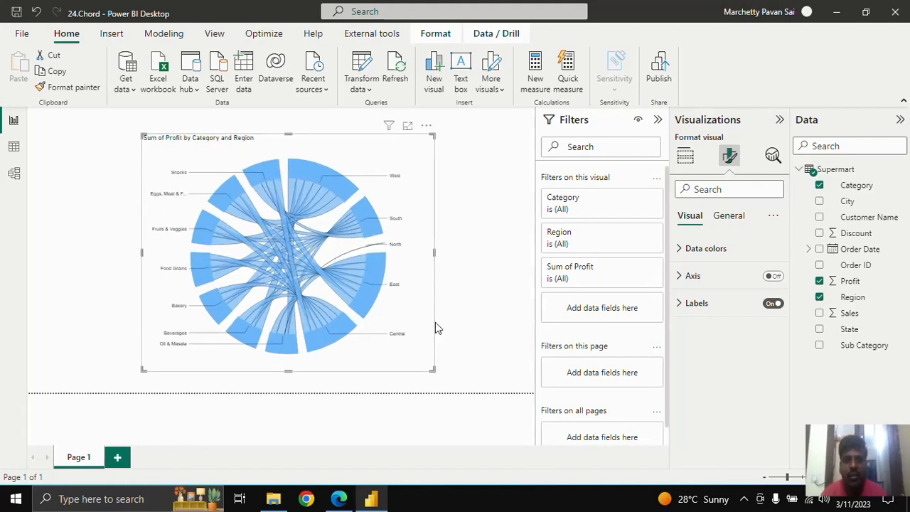